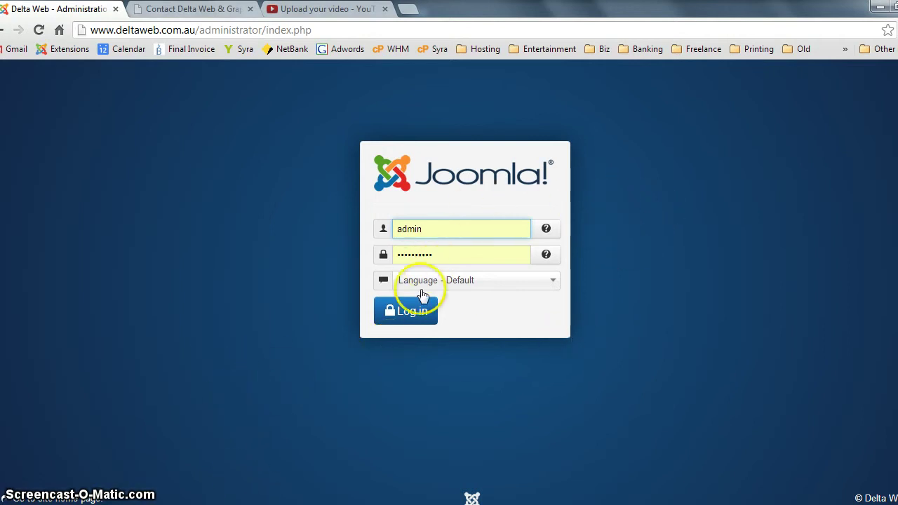
Log in to the Joomla administrator and open JoomShopping's Categories list
click(409, 312)
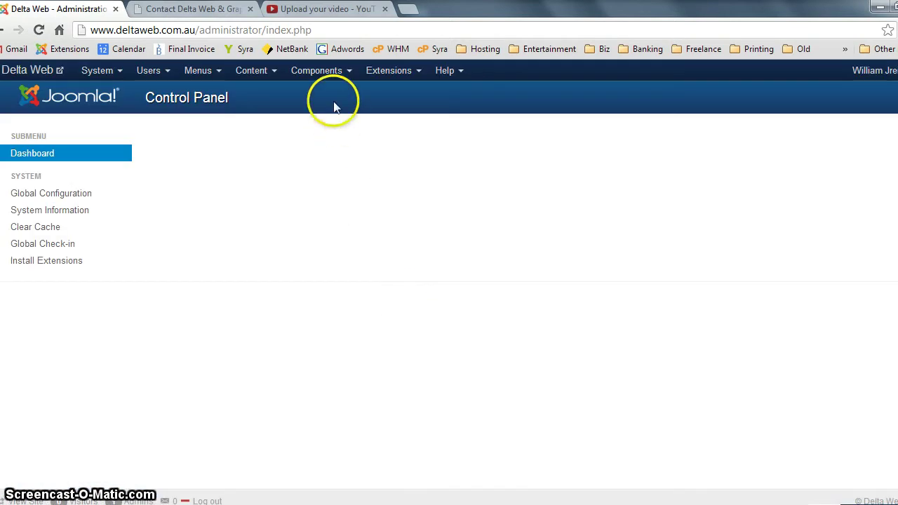
click(326, 77)
mouse_move(328, 129)
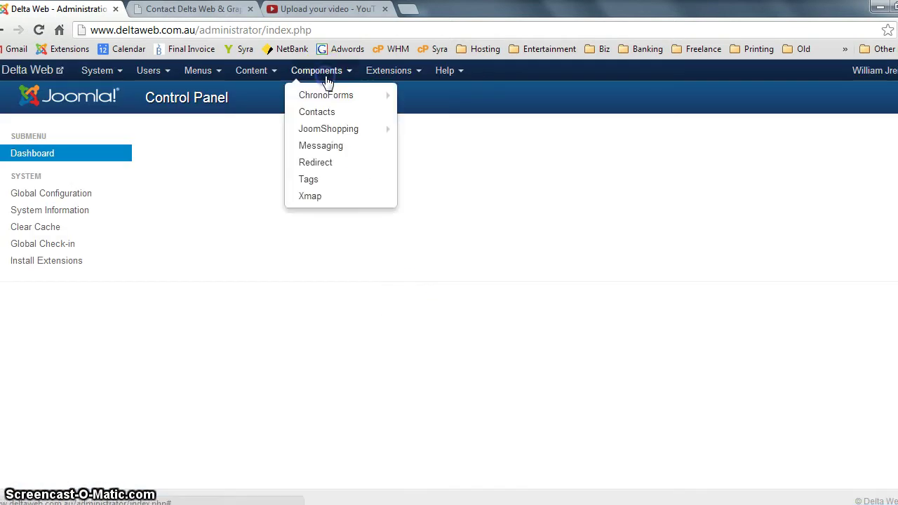
click(337, 129)
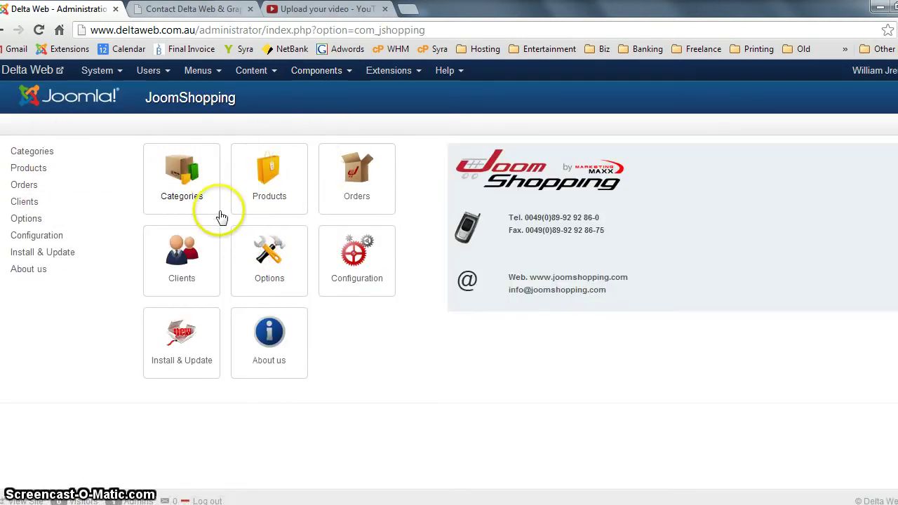
click(194, 185)
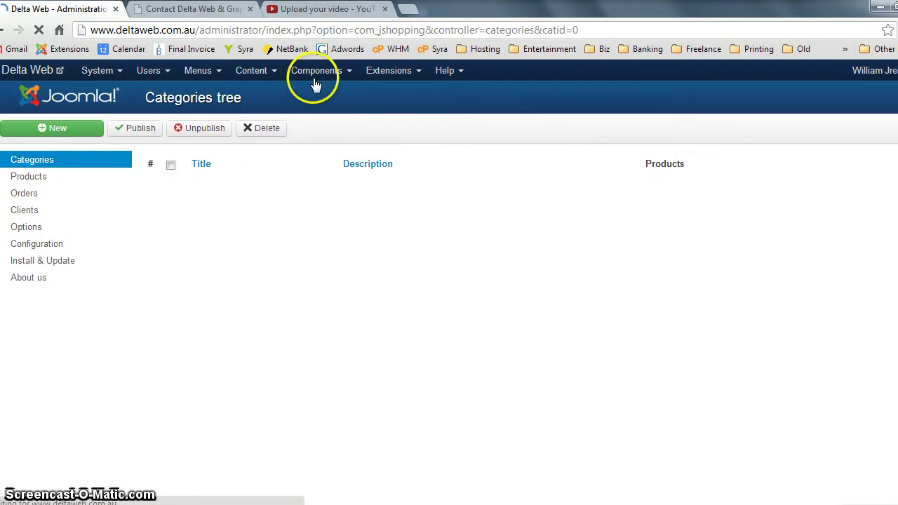
Sort categories by Ordering and move Web Hosting up ahead of Portfolio
click(316, 74)
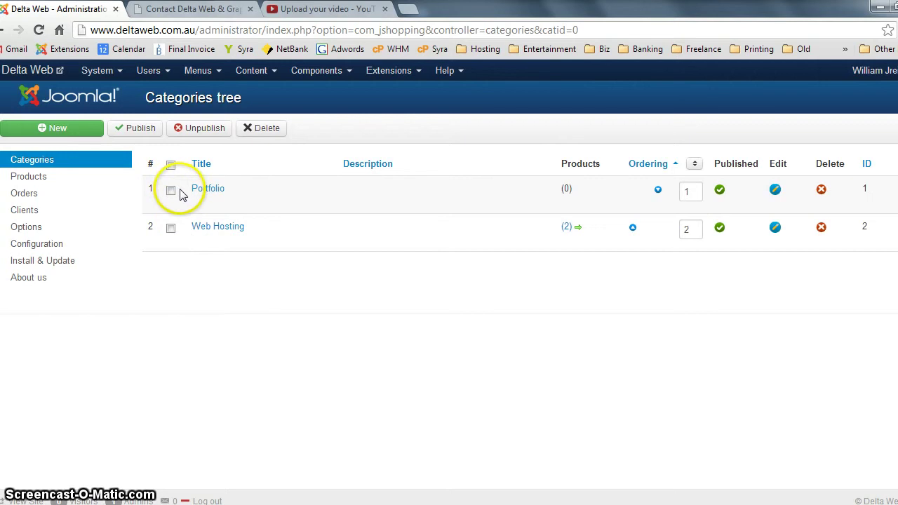
click(655, 168)
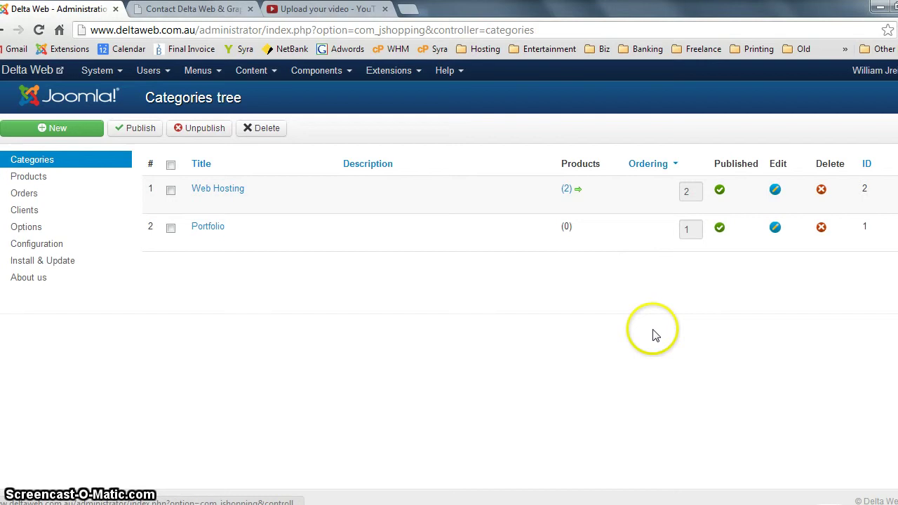
click(653, 166)
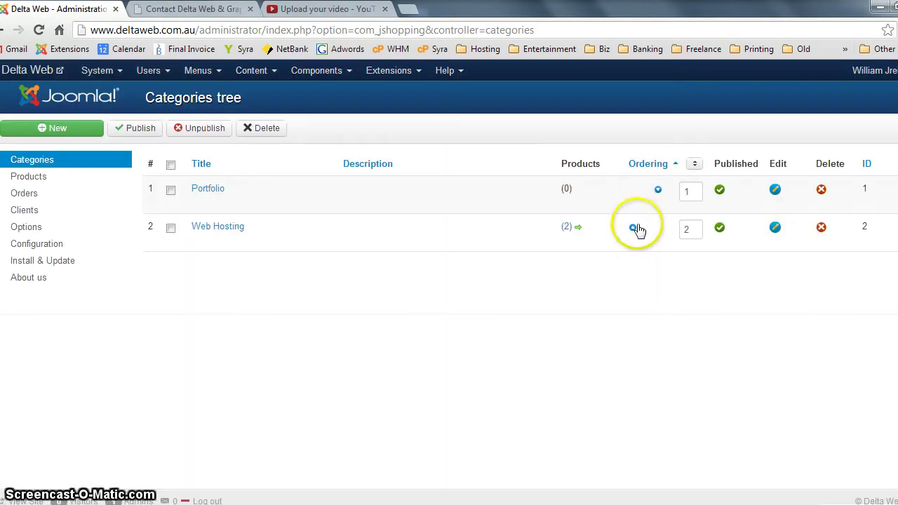
click(635, 228)
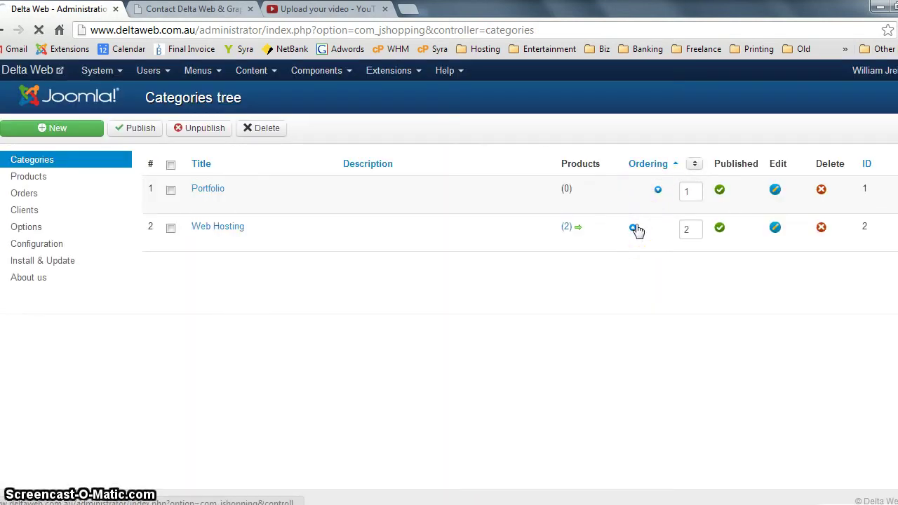
click(521, 202)
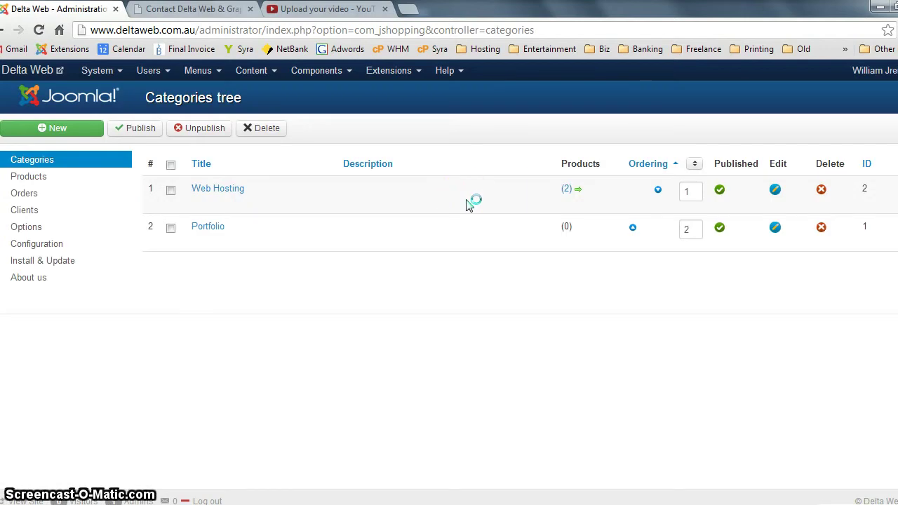
click(643, 173)
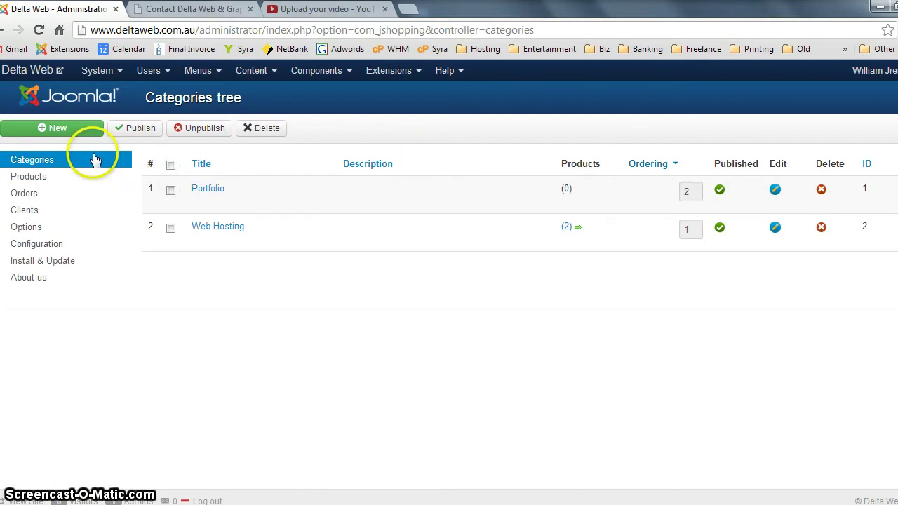
Create a new category titled 'New Cat Meo' and enter its short and full descriptions
click(84, 130)
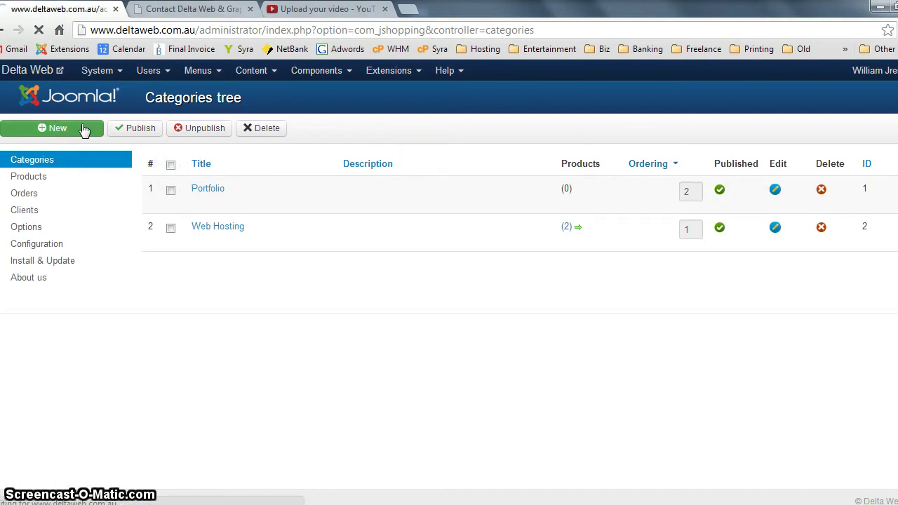
click(302, 199)
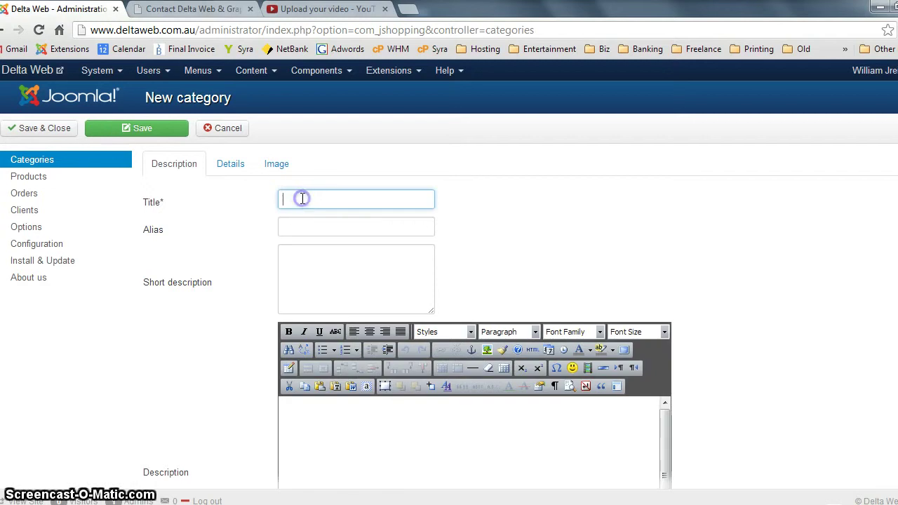
text(New Cat Meo)
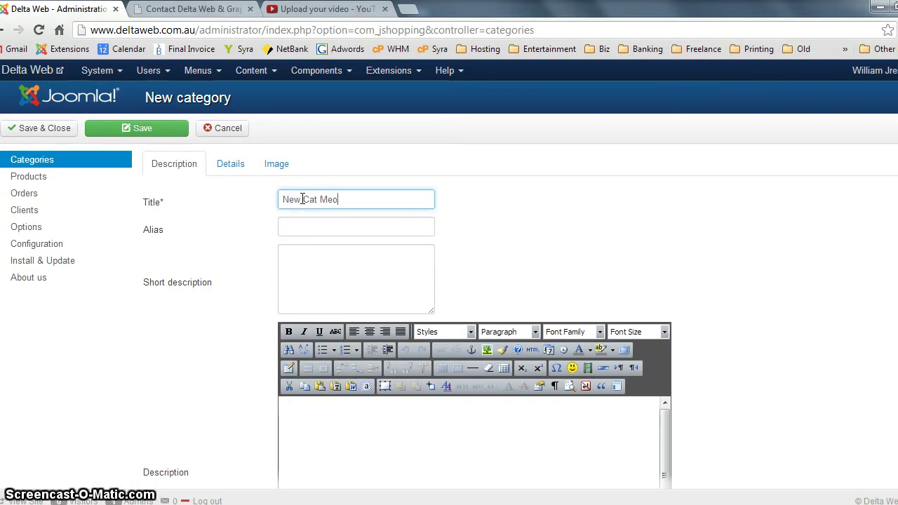
scroll(684, 259, down, 3)
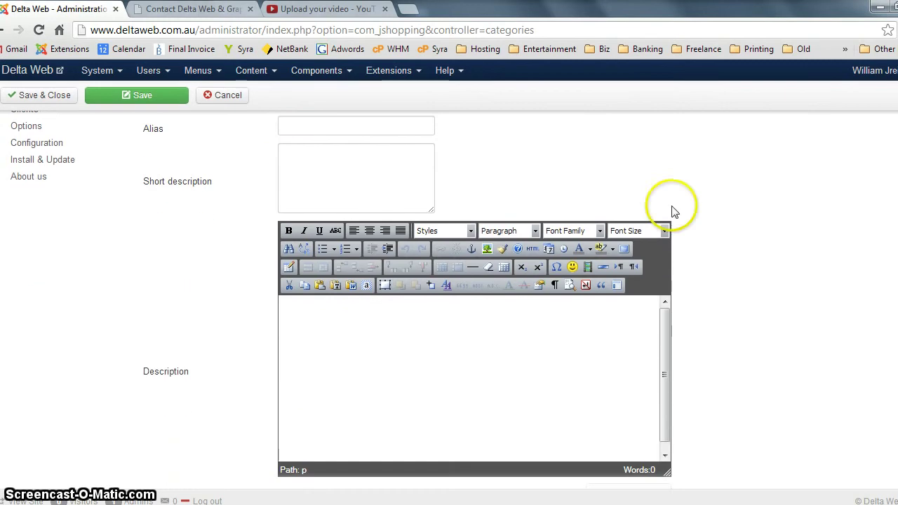
click(340, 180)
text(short desc)
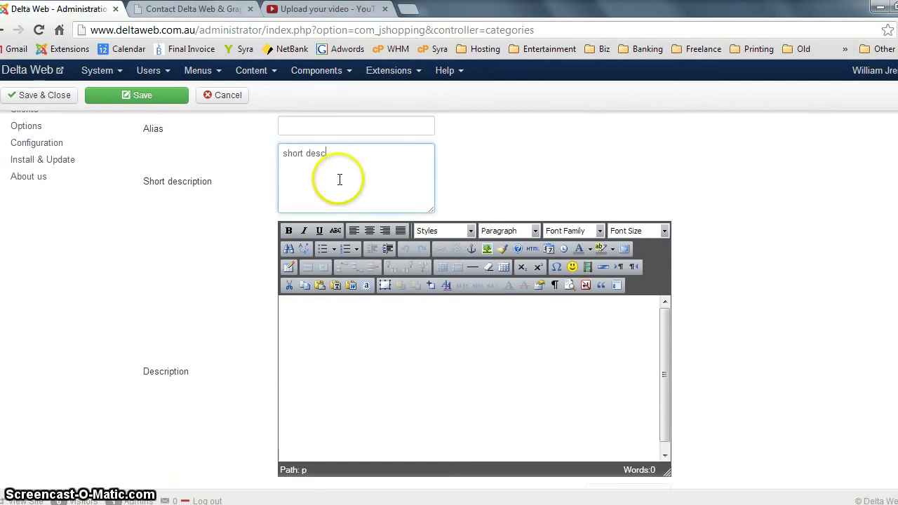
key(Tab)
text(;sdklsdkvnsdflkvnfv vsfv,dfv dflvm df,)
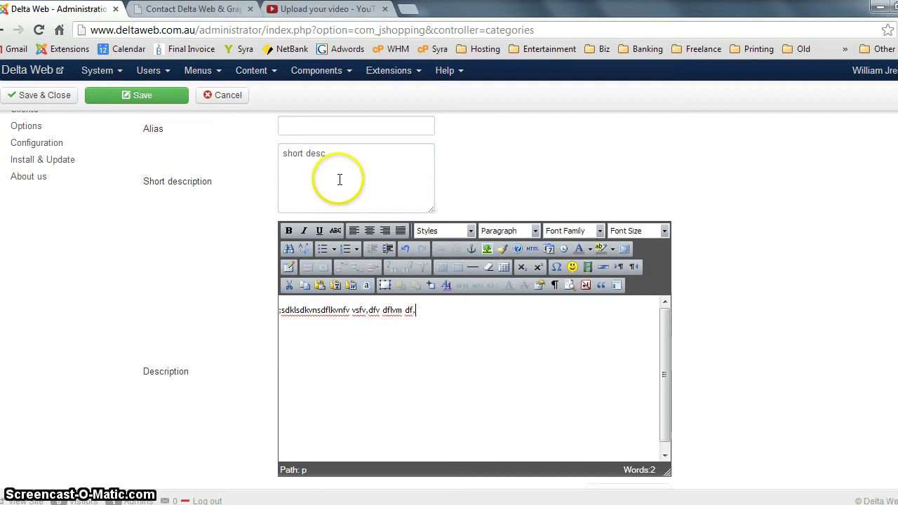
Fill in the category's META title and META description, then view its Details settings
scroll(812, 250, down, 3)
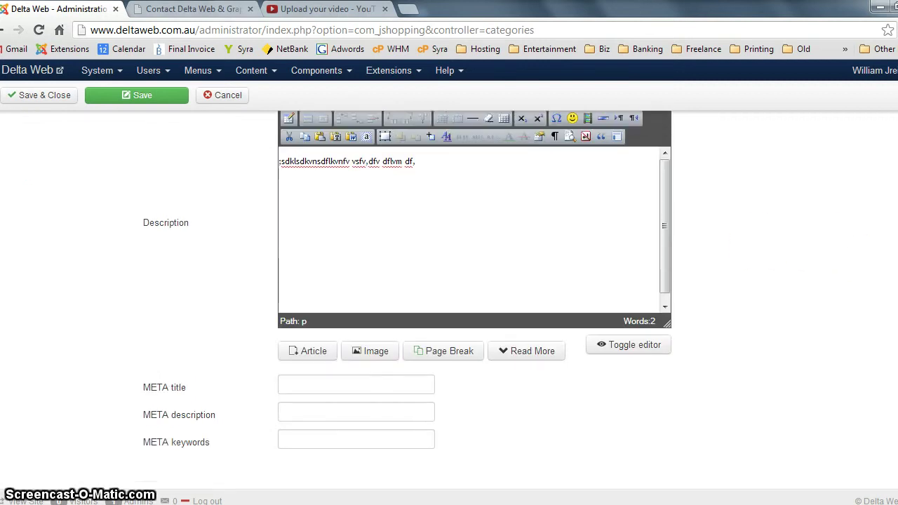
scroll(811, 250, up, 5)
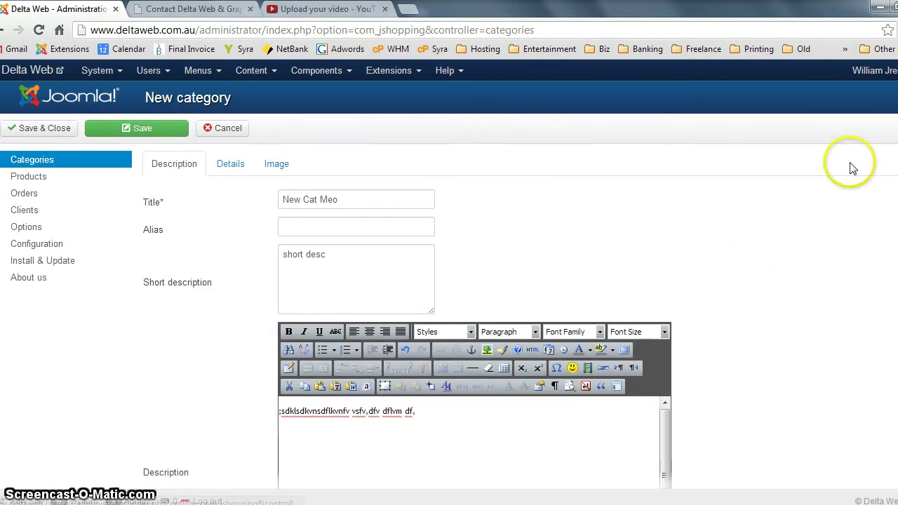
scroll(851, 166, down, 3)
scroll(475, 239, down, 1)
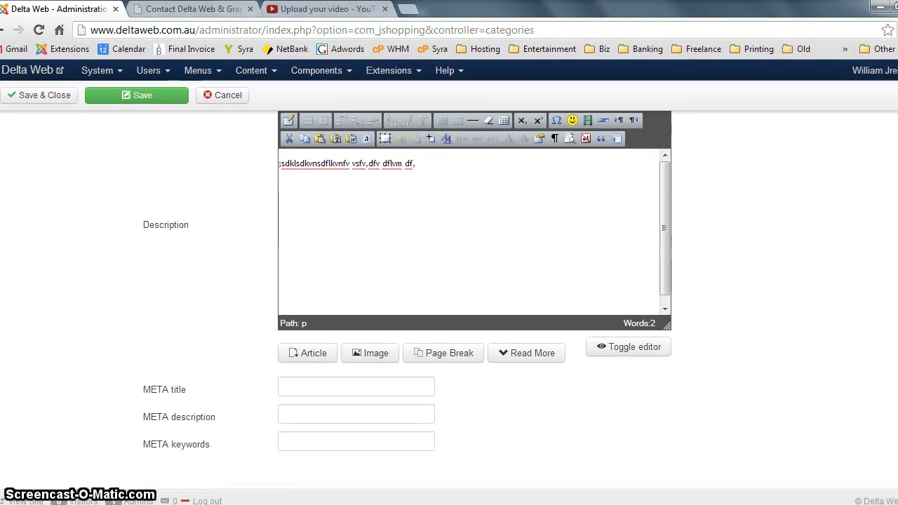
click(320, 390)
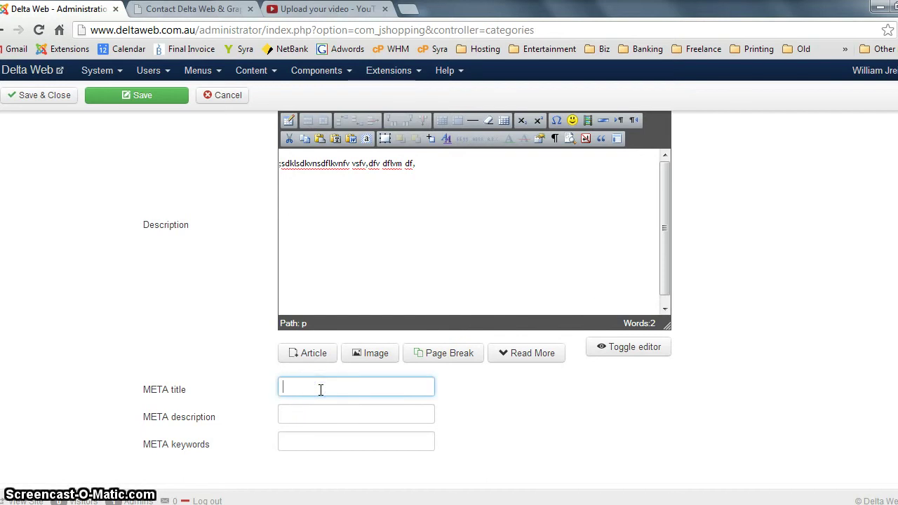
click(316, 414)
click(338, 457)
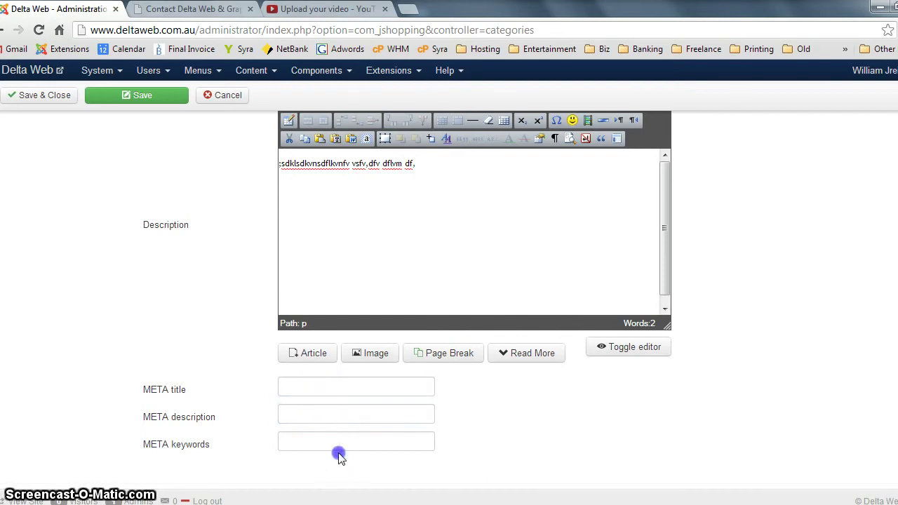
scroll(342, 448, up, 2)
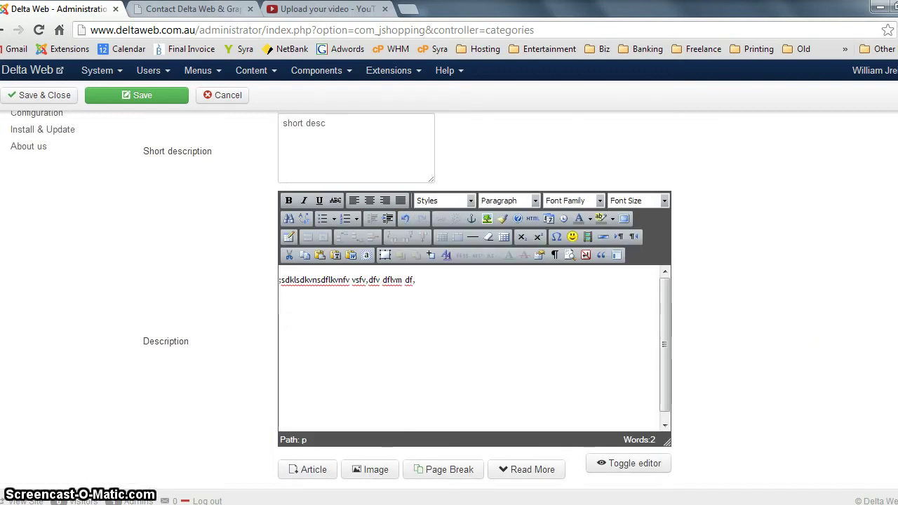
scroll(450, 295, up, 2)
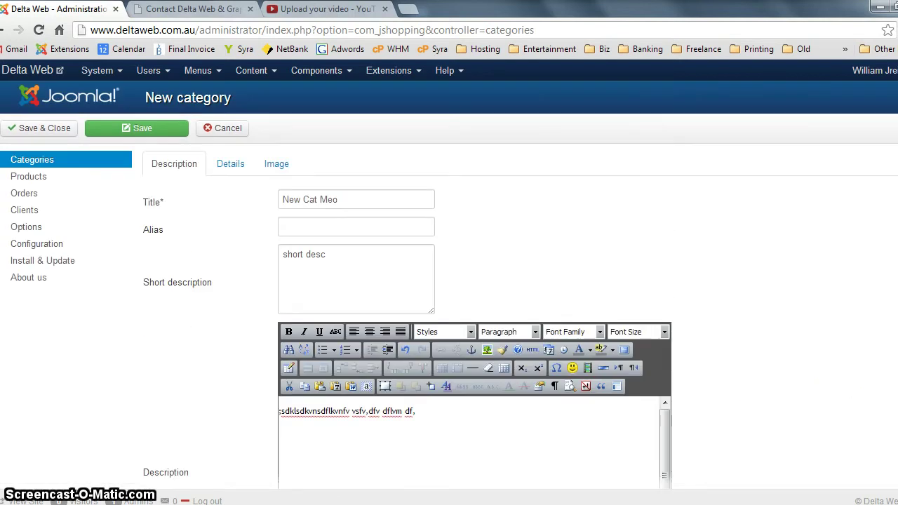
scroll(697, 190, down, 1)
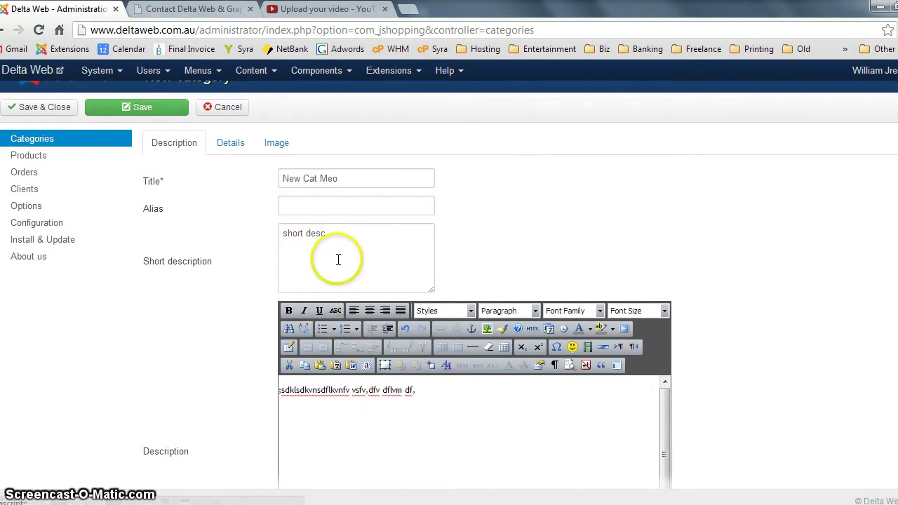
click(215, 135)
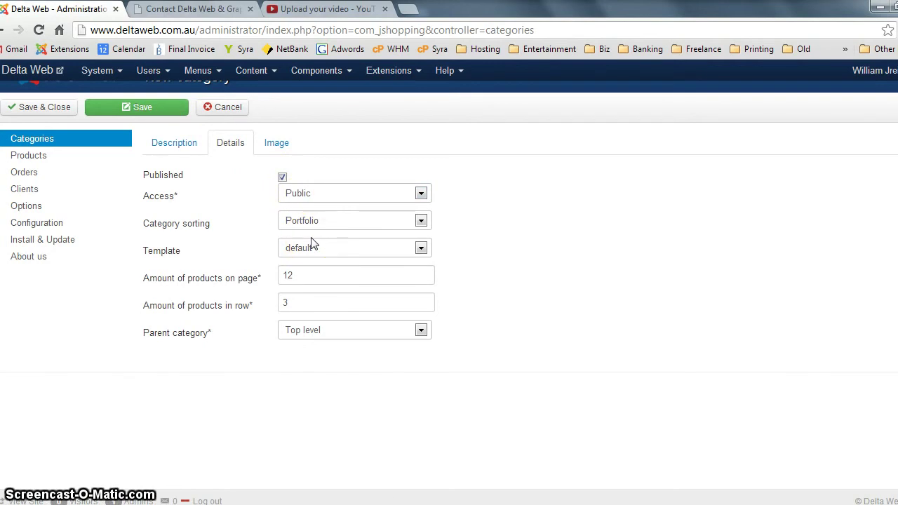
Set icon.png as New Cat Meo's category image and save the category
click(277, 144)
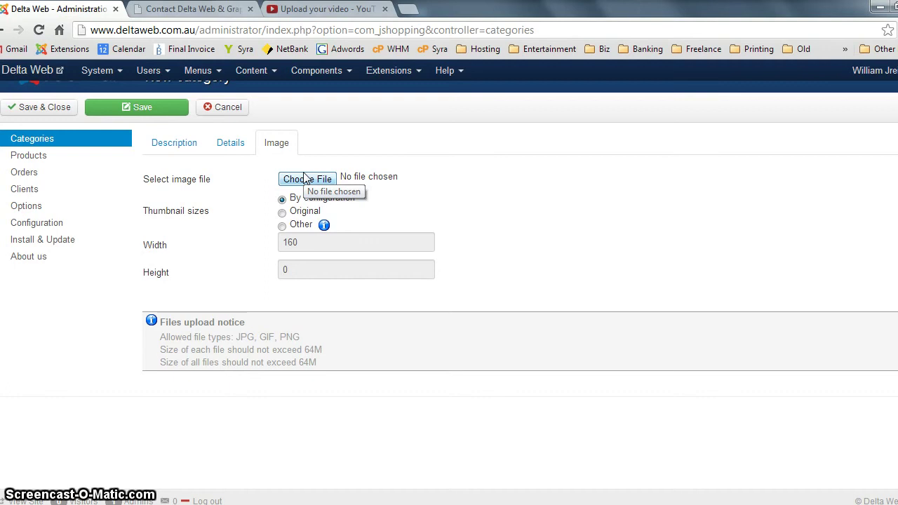
click(304, 178)
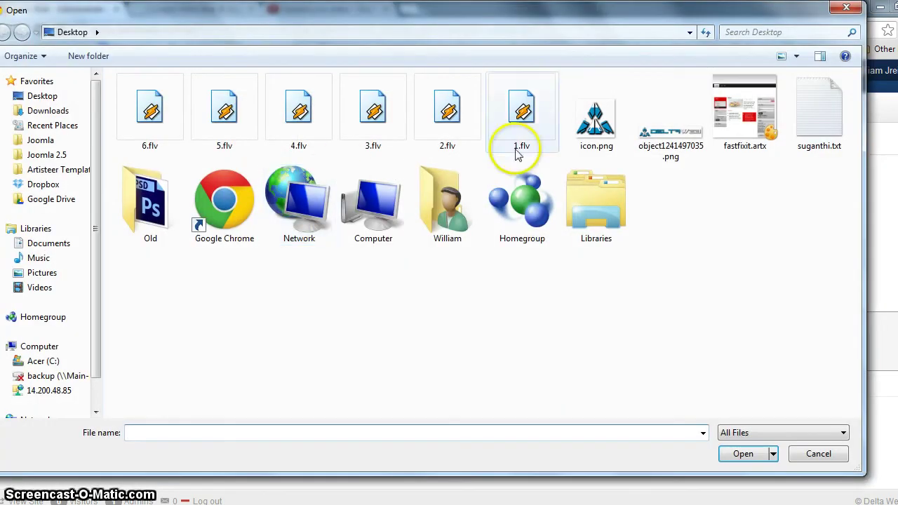
double_click(594, 133)
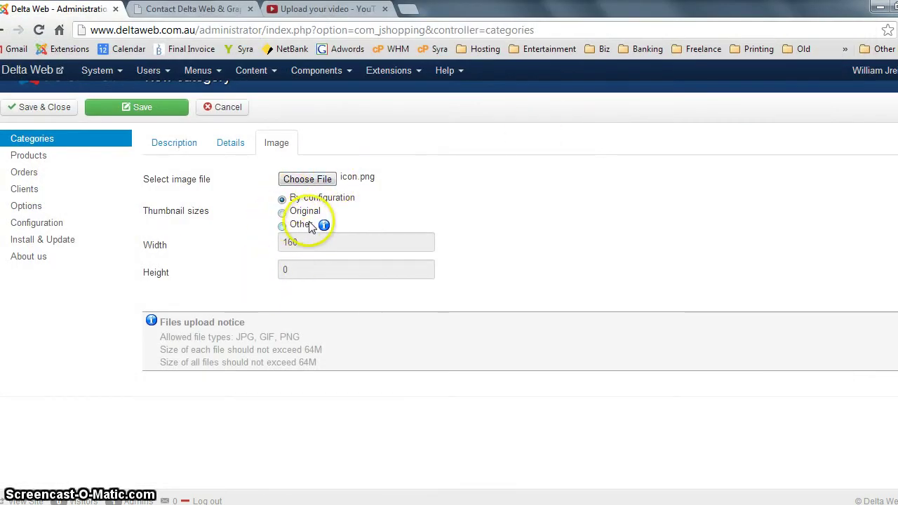
click(53, 110)
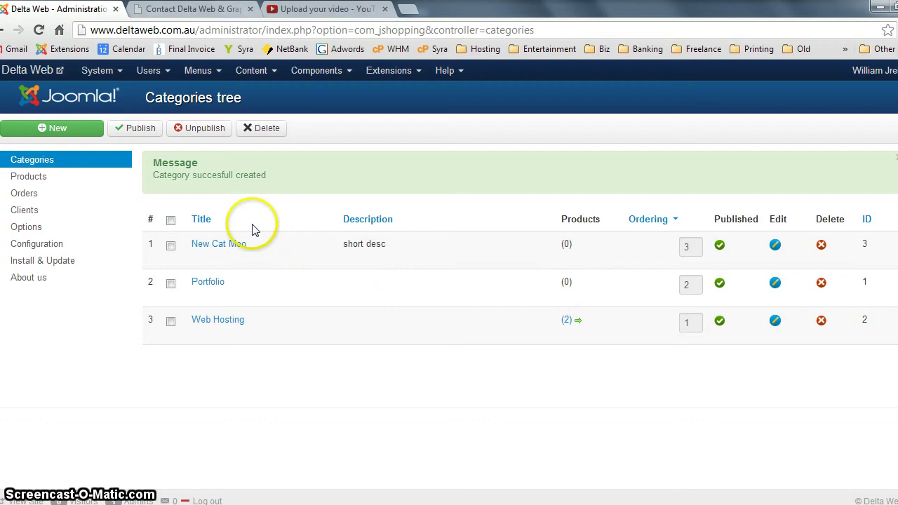
Edit New Cat Meo, set its parent category to Web Hosting, and save
click(208, 245)
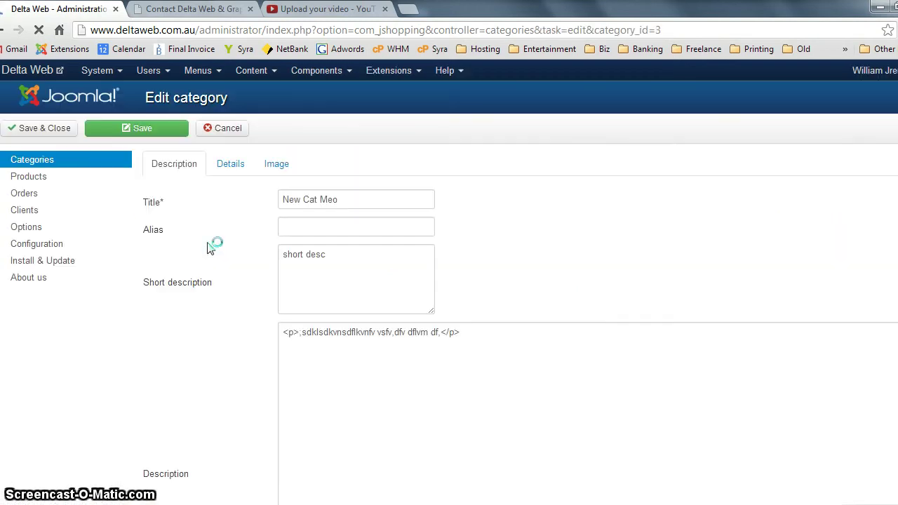
click(228, 181)
click(228, 160)
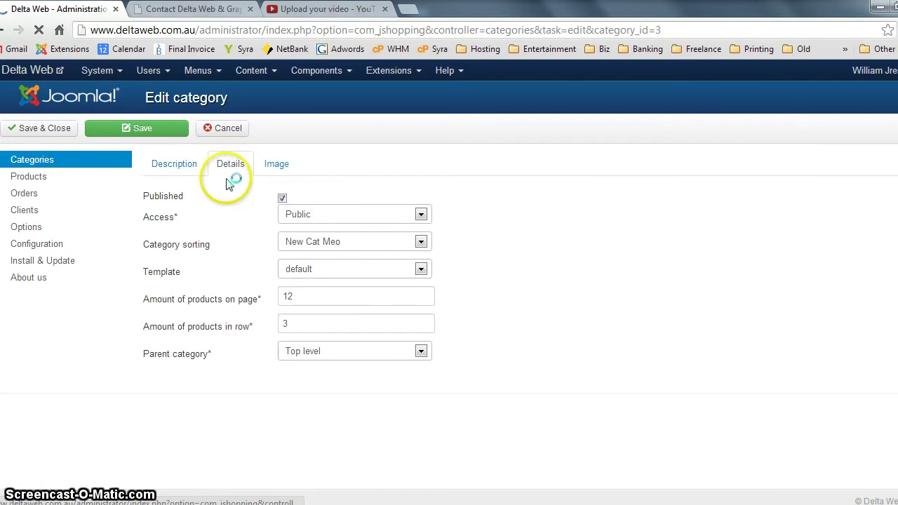
click(294, 352)
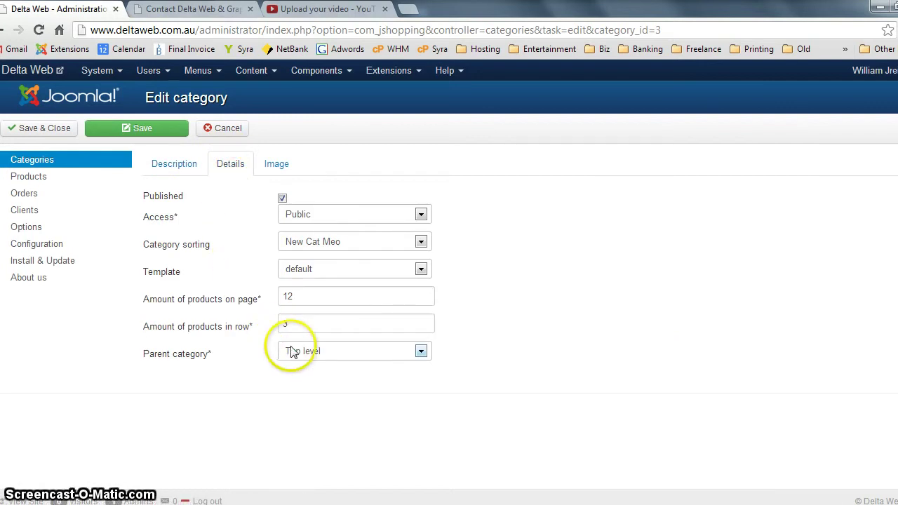
click(335, 350)
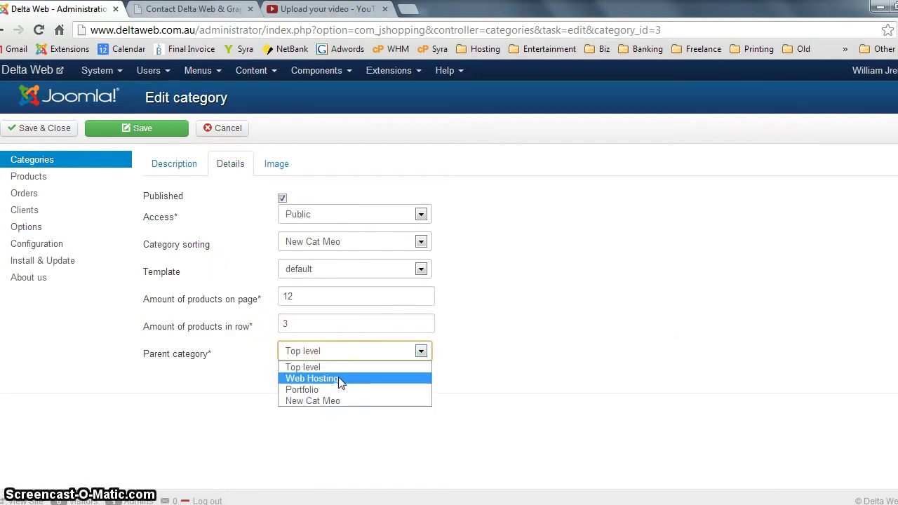
click(330, 380)
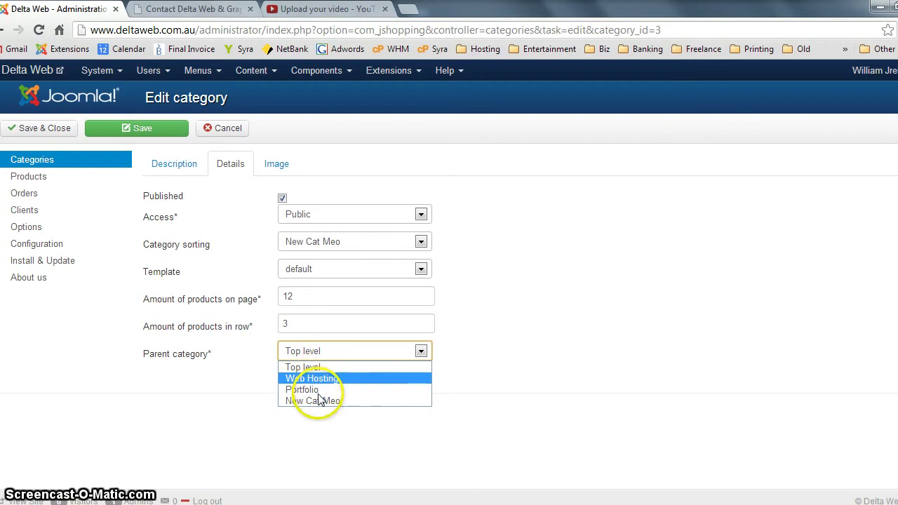
key(Up)
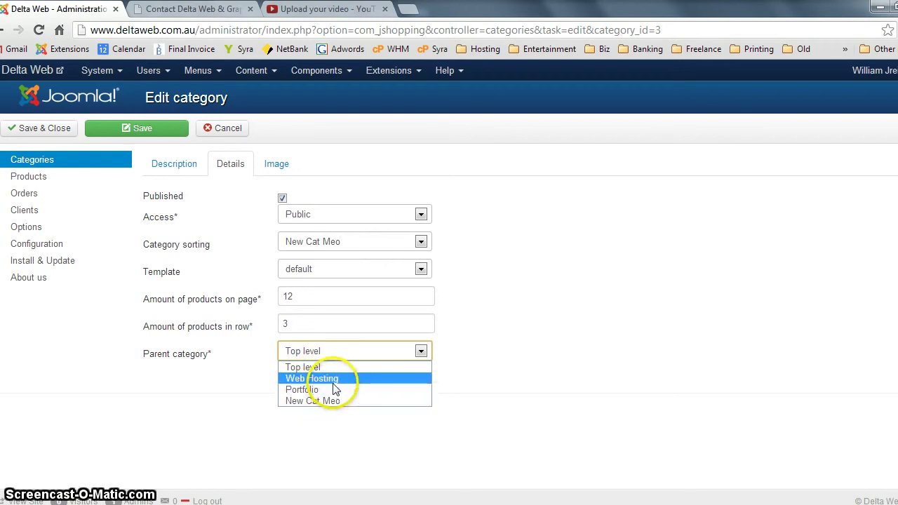
key(Return)
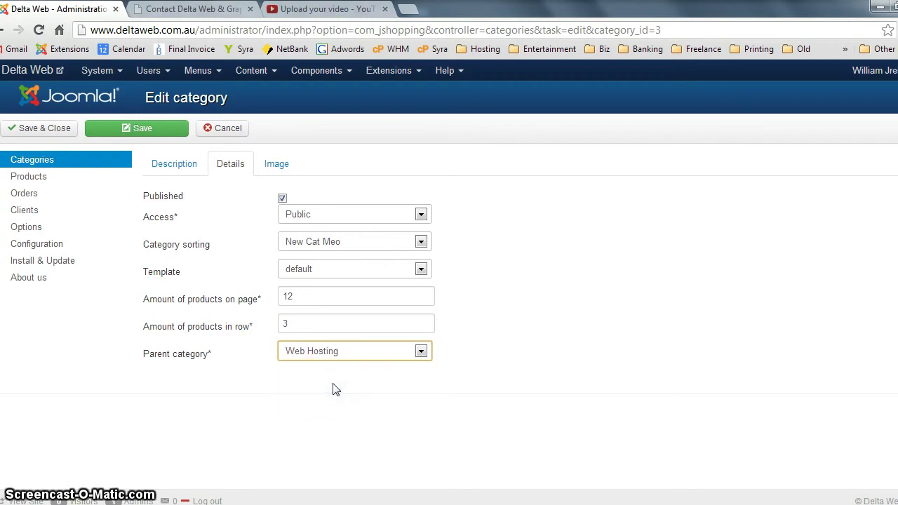
click(51, 133)
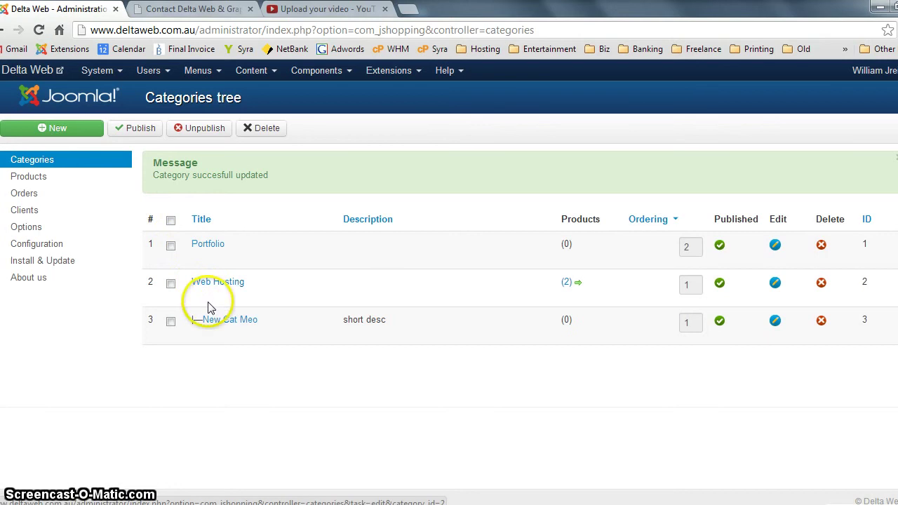
Create a category 'Sub 2' with New Cat Meo as its parent and save it
click(212, 323)
click(212, 323)
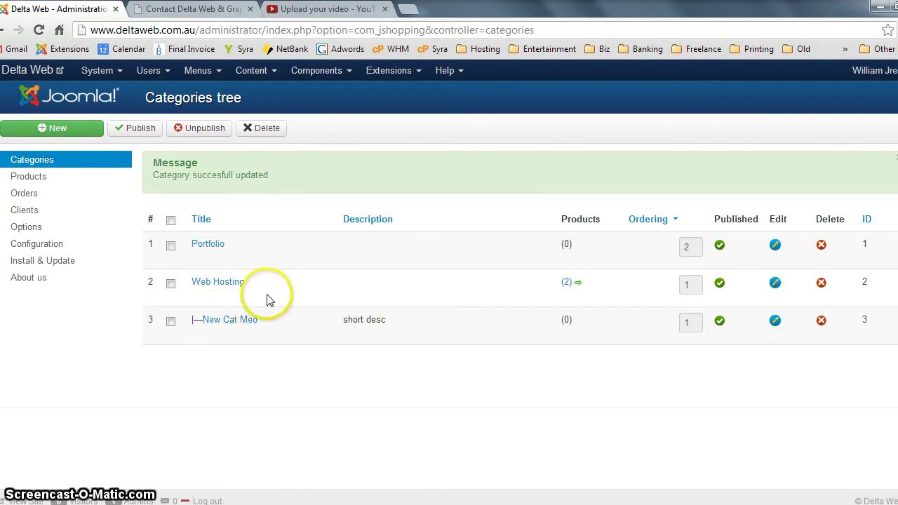
click(35, 124)
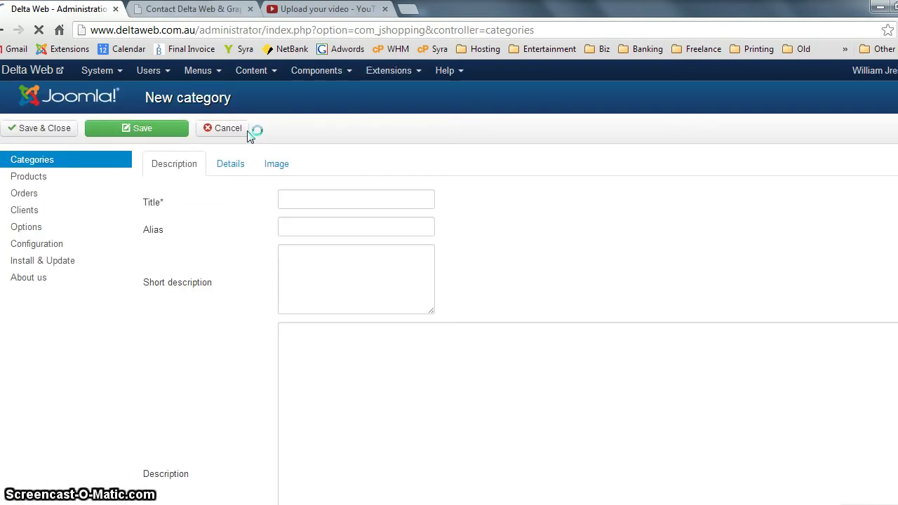
click(312, 209)
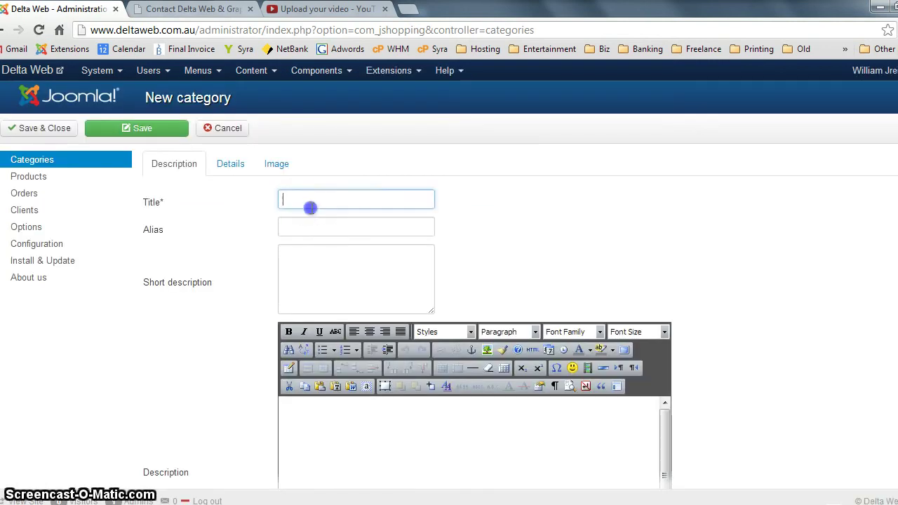
text(Sub 2)
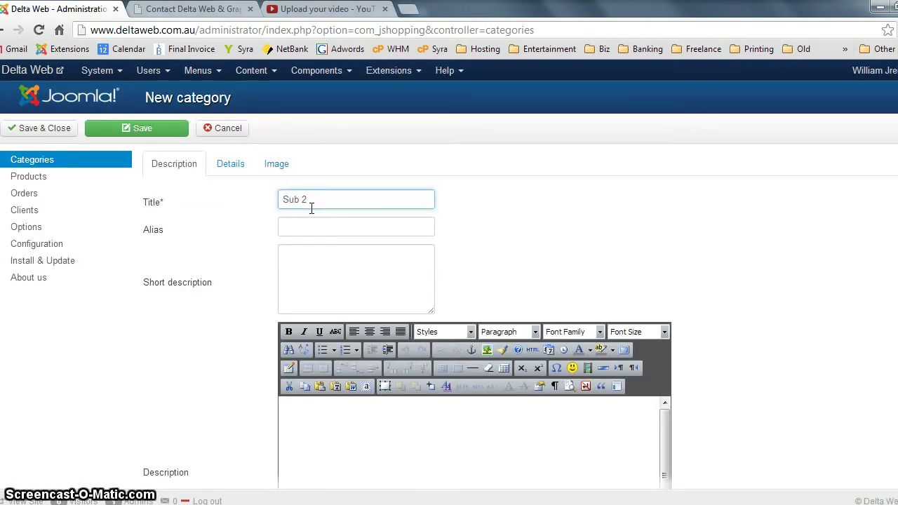
click(217, 163)
click(308, 353)
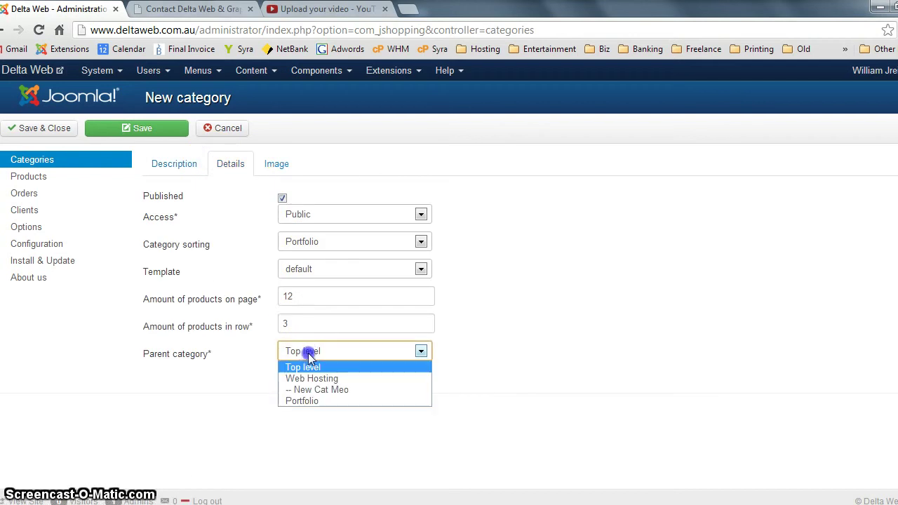
click(314, 389)
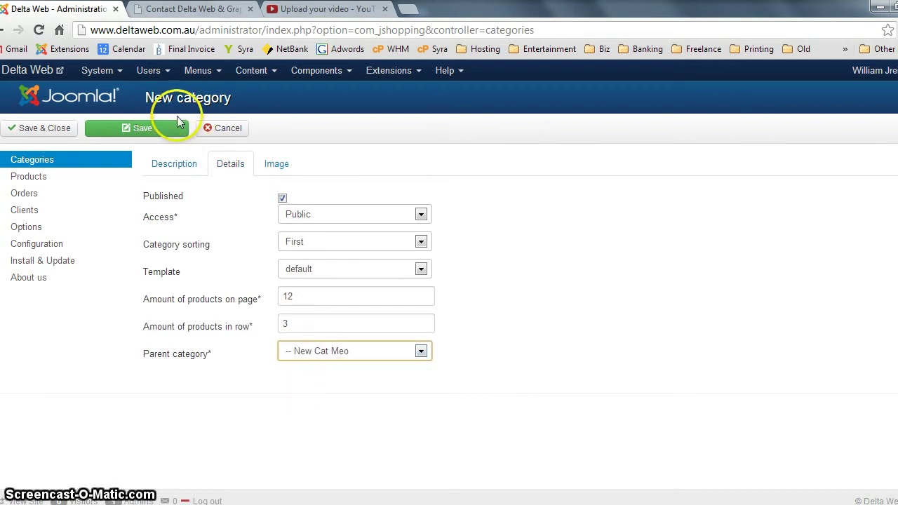
click(57, 138)
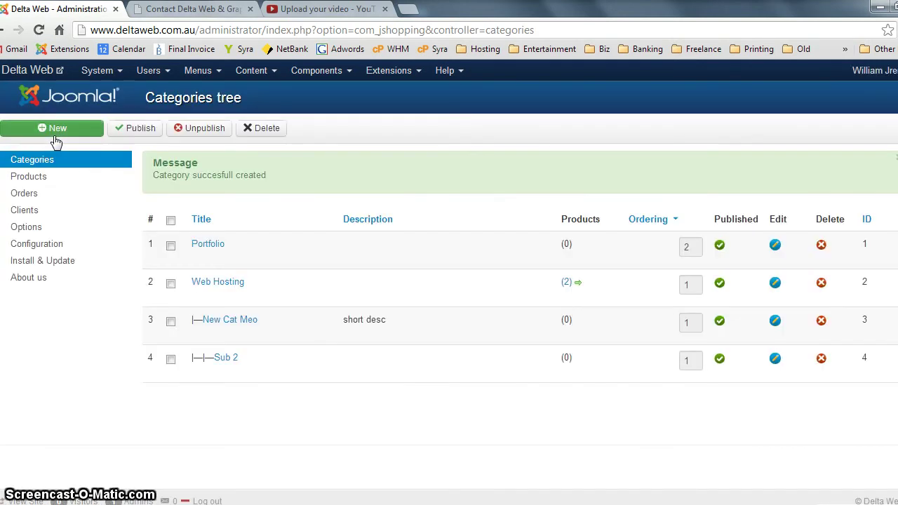
Change Sub 2's parent category to Web Hosting, save, and switch to the live site
click(232, 365)
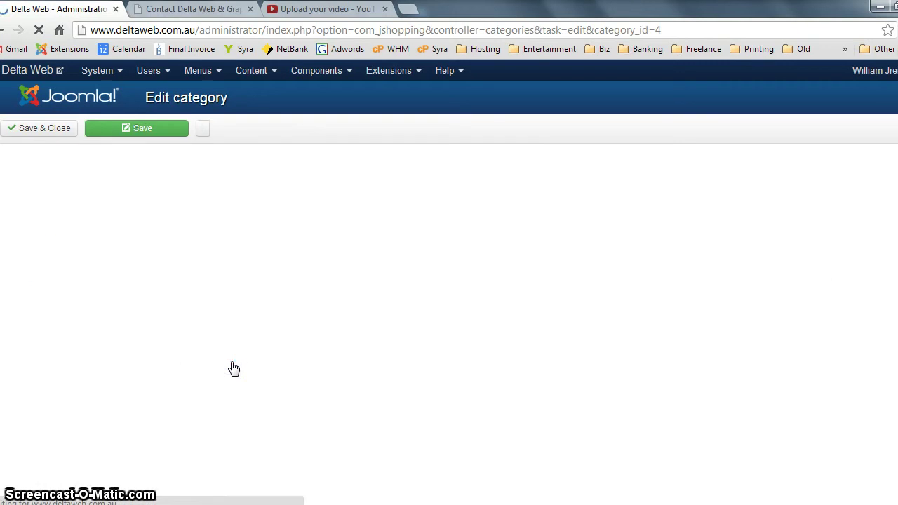
click(210, 164)
click(213, 164)
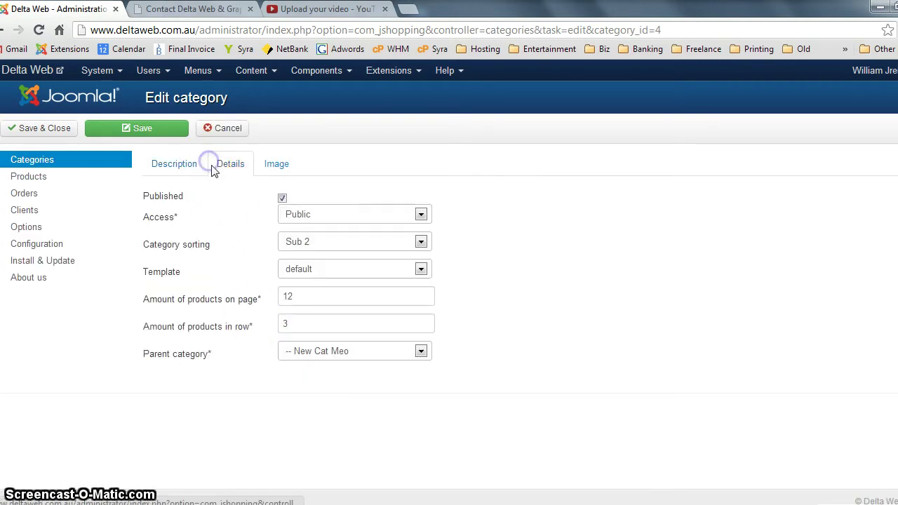
click(315, 351)
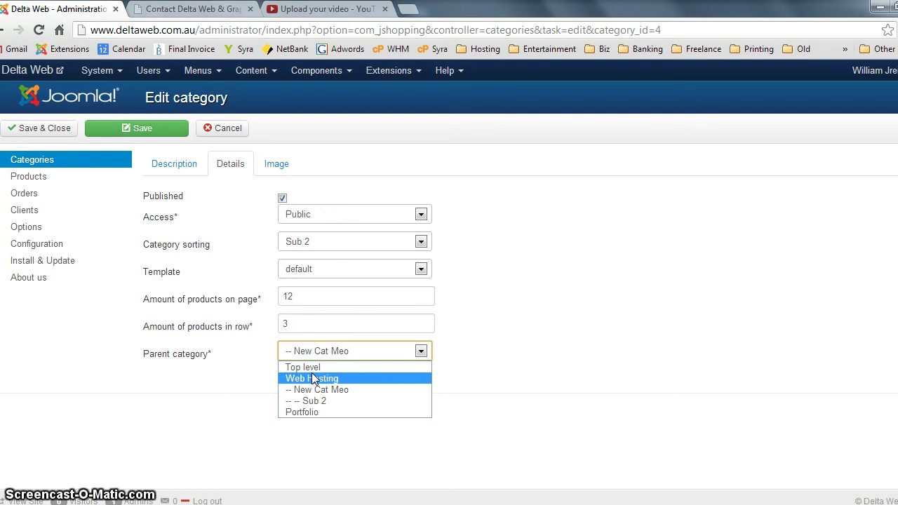
click(313, 378)
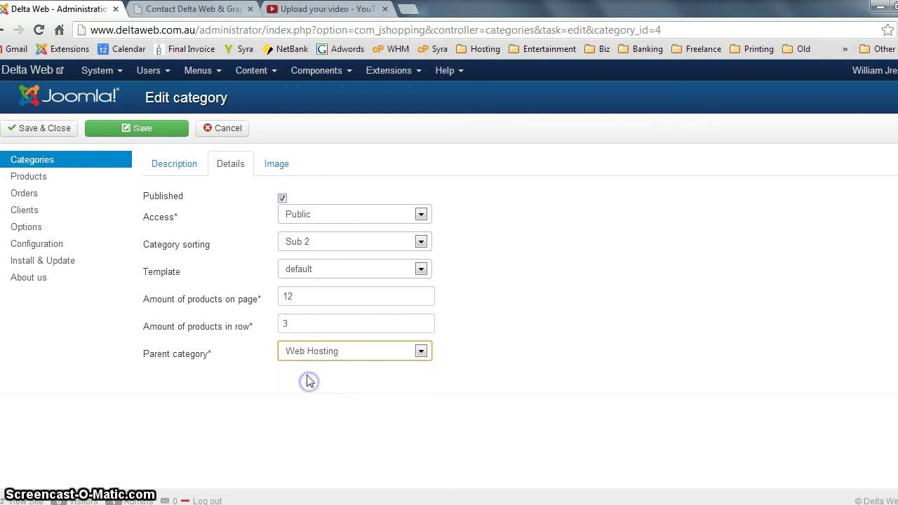
click(32, 127)
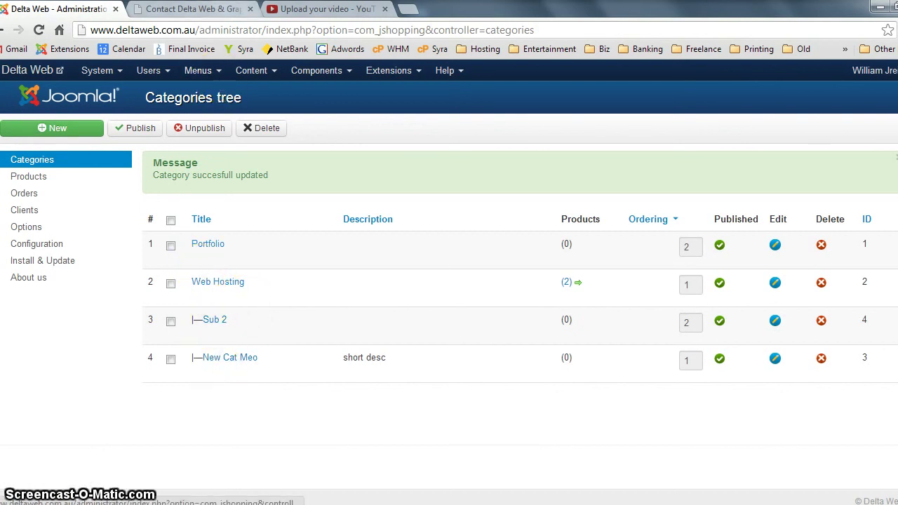
click(191, 9)
Reload the live Delta Web site and browse from Pricing to the Web Hosting category
click(40, 29)
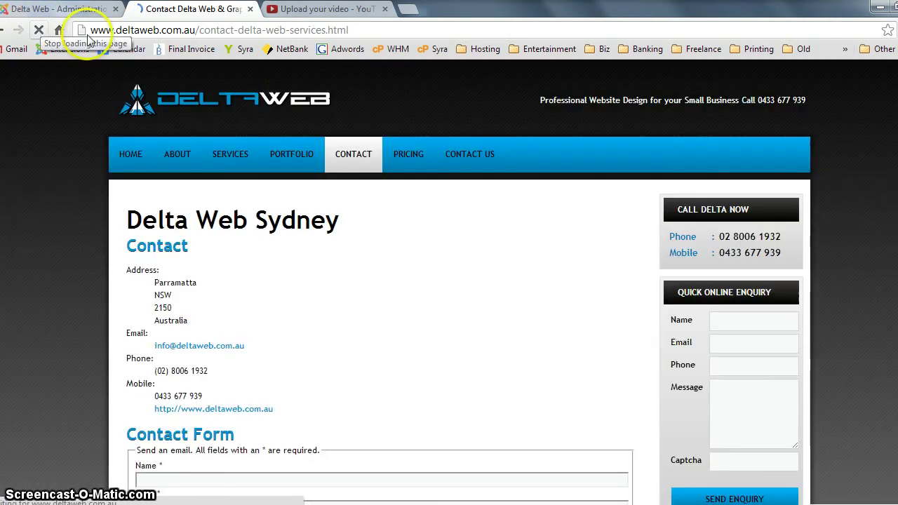
click(415, 174)
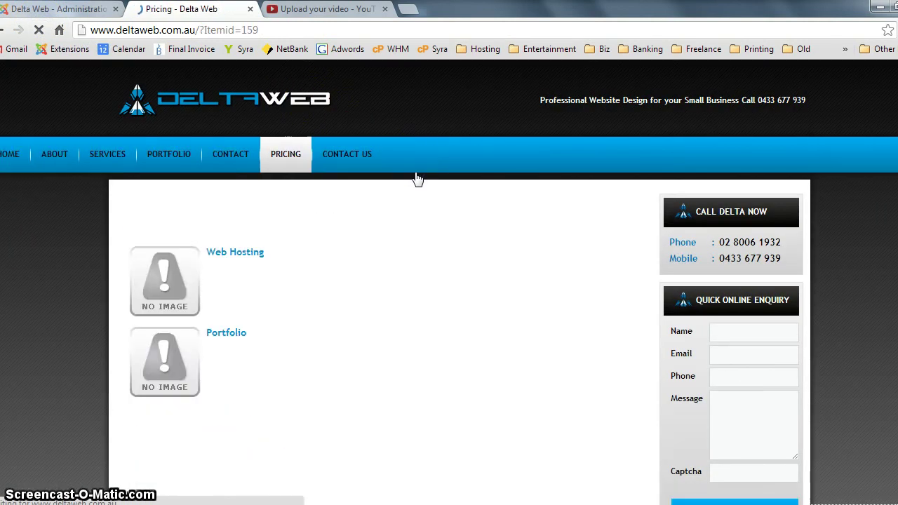
click(412, 179)
click(239, 207)
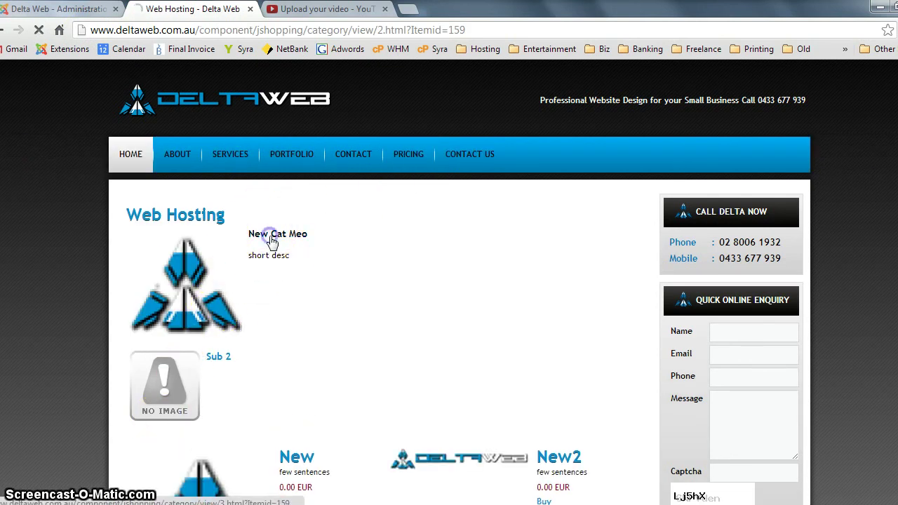
click(268, 252)
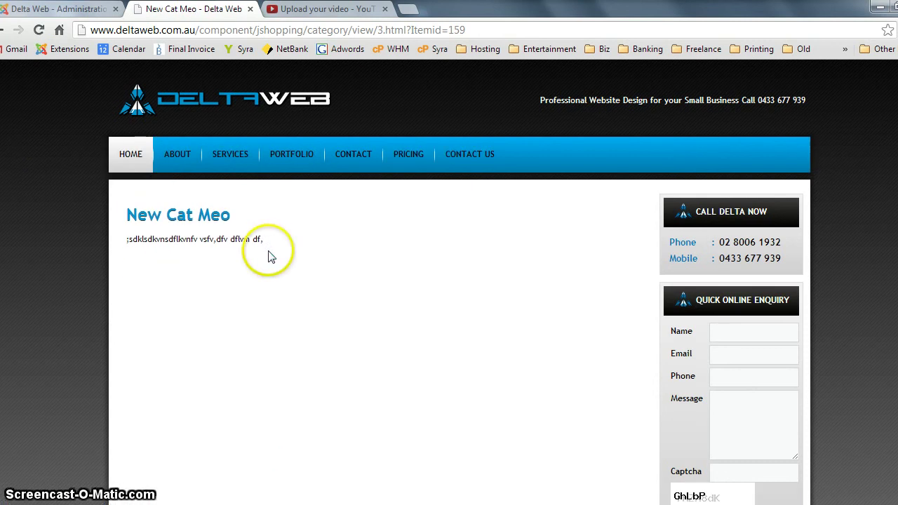
key(alt+Left)
key(alt+Left)
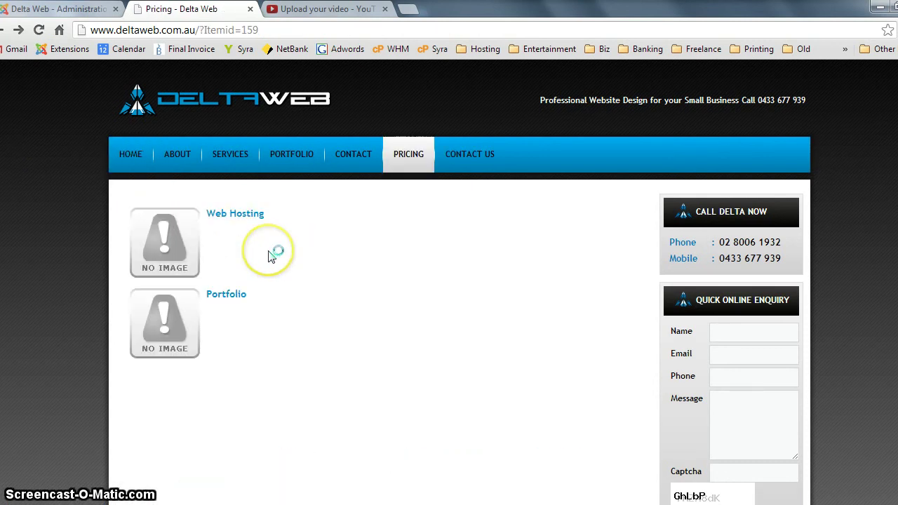
Open the New Cat Meo subcategory under Web Hosting, then return to the categories admin
click(251, 214)
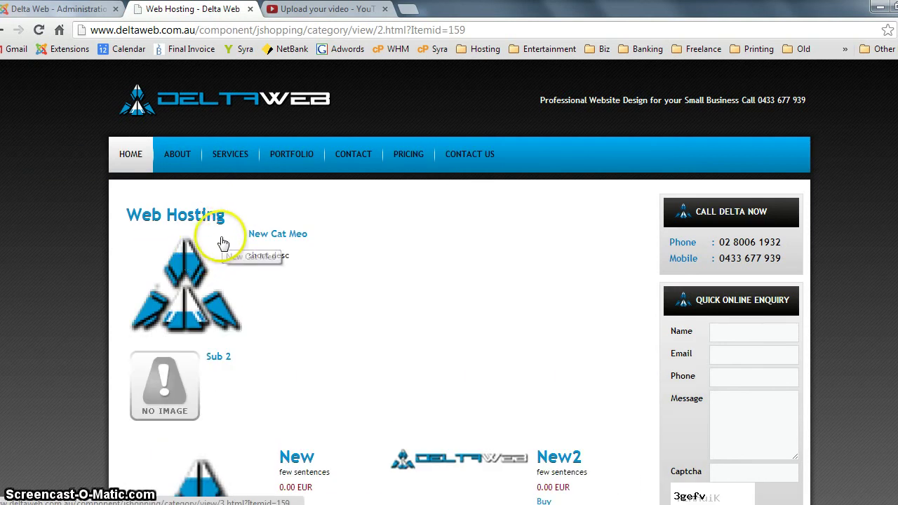
click(286, 241)
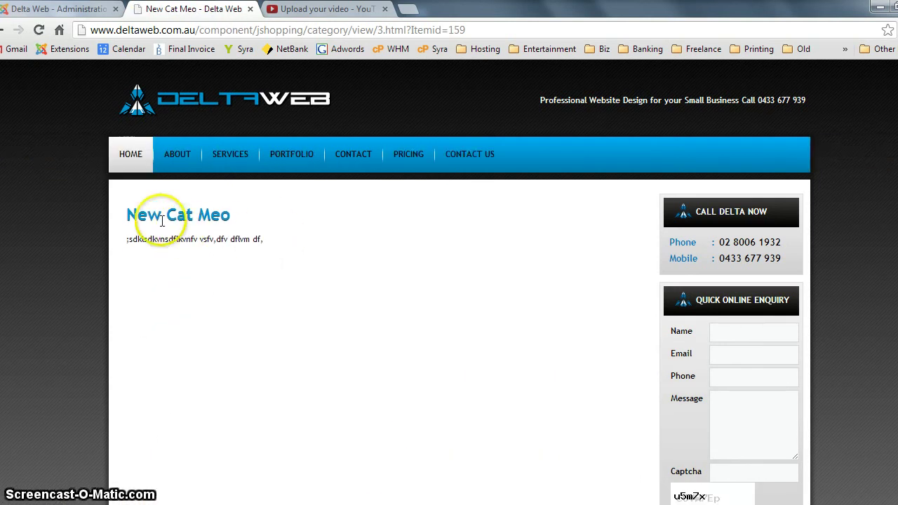
scroll(877, 157, down, 3)
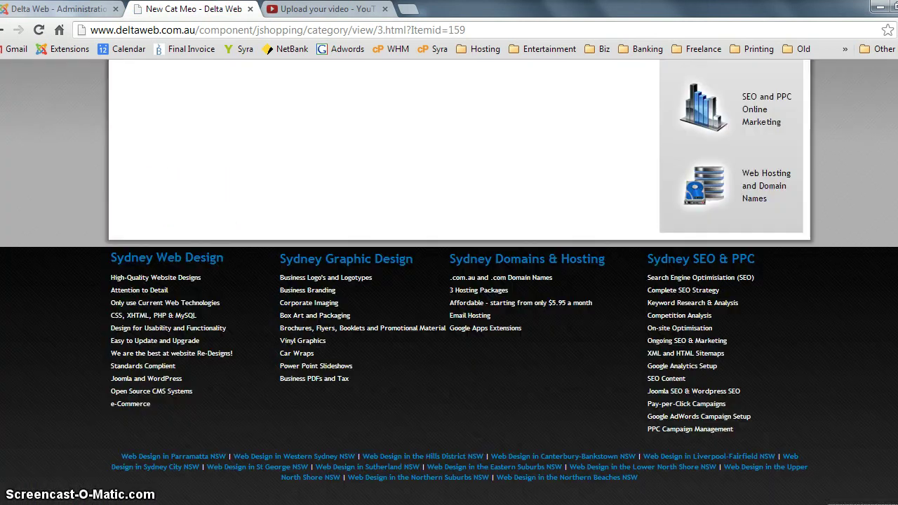
scroll(449, 281, up, 3)
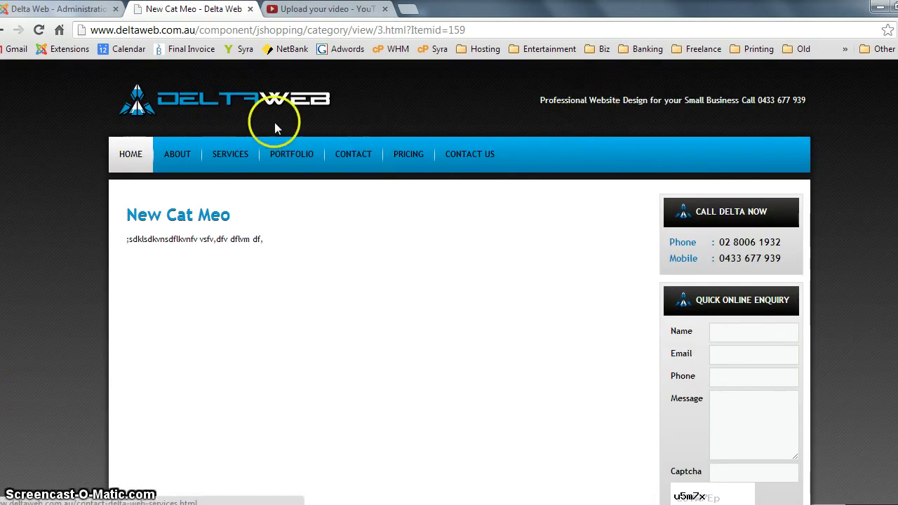
click(59, 9)
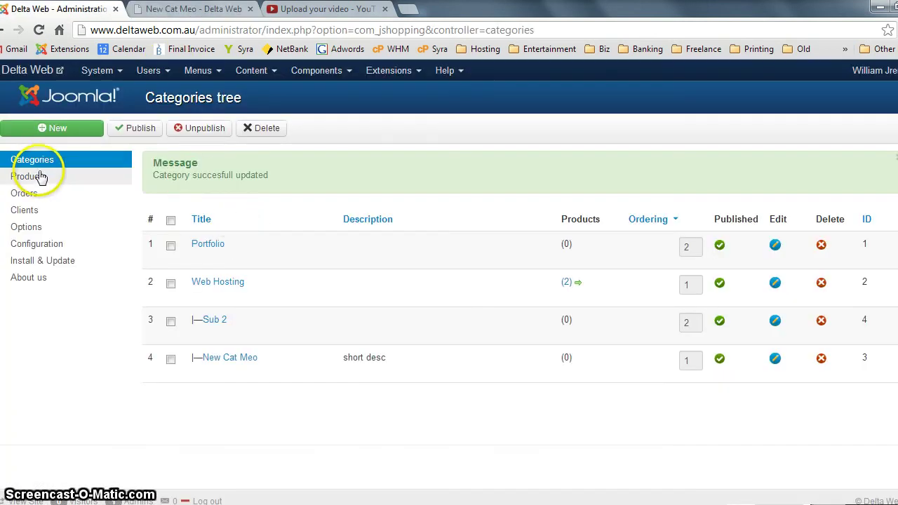